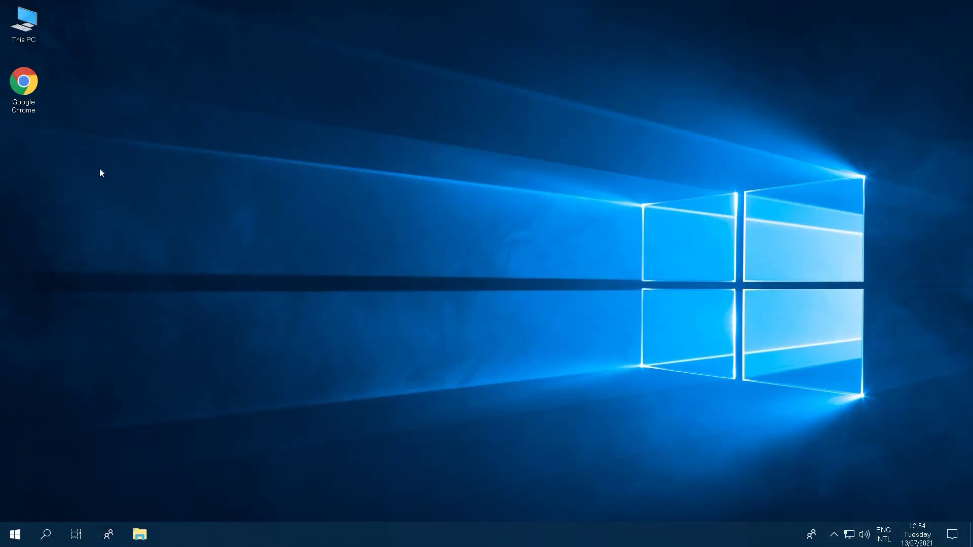
Launch Google Chrome and search Google for 'pdf candy'.
double_click(28, 102)
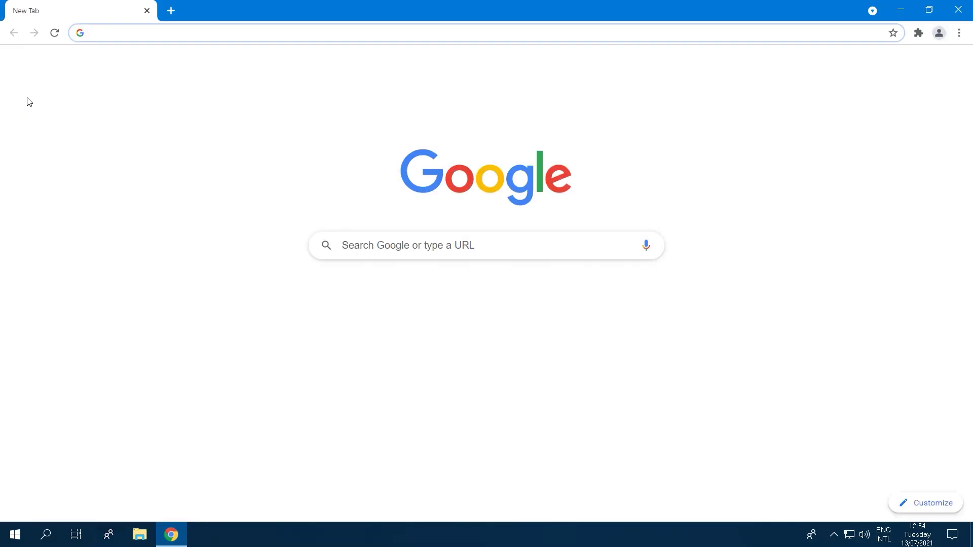
left_click(361, 246)
type("pdf candy")
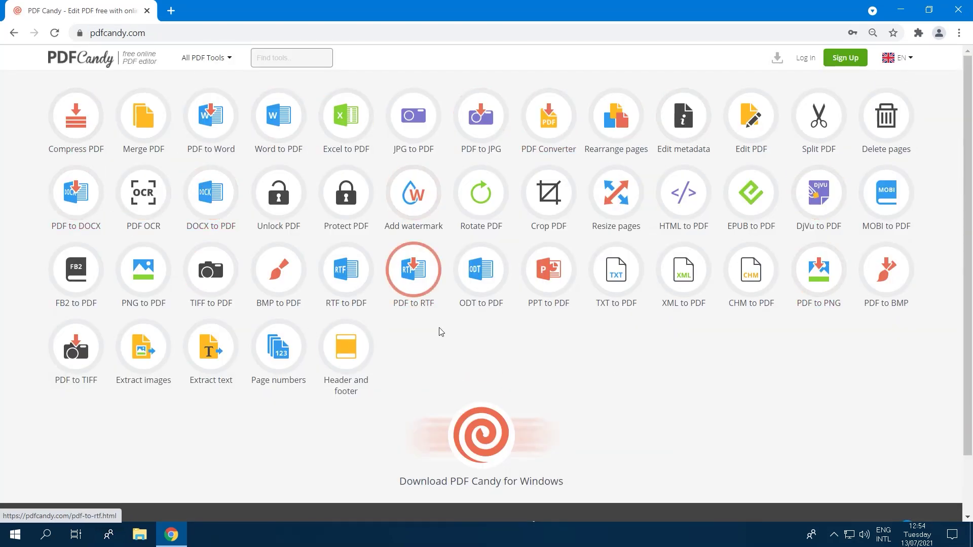
Open PDF Converter from PDF Candy's All PDF Tools list.
left_click(228, 59)
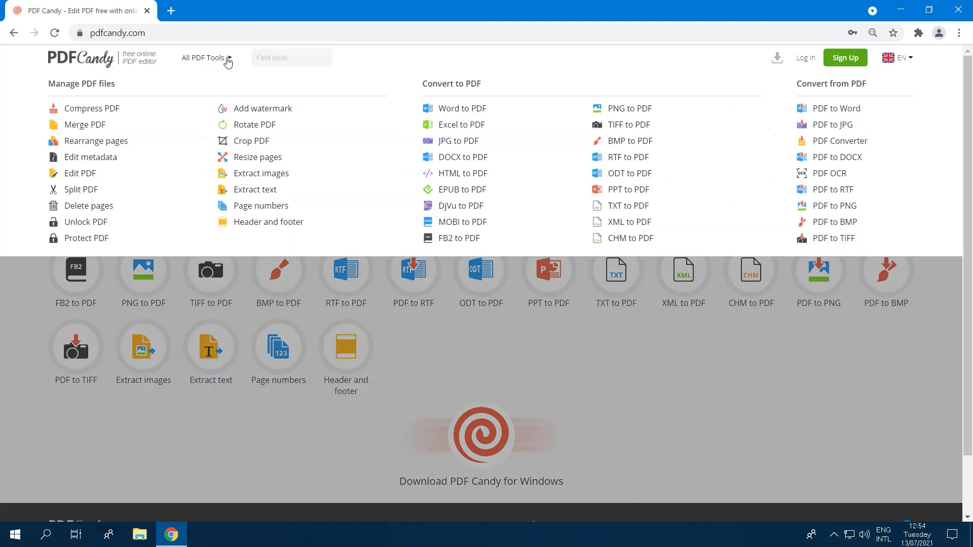
left_click(819, 143)
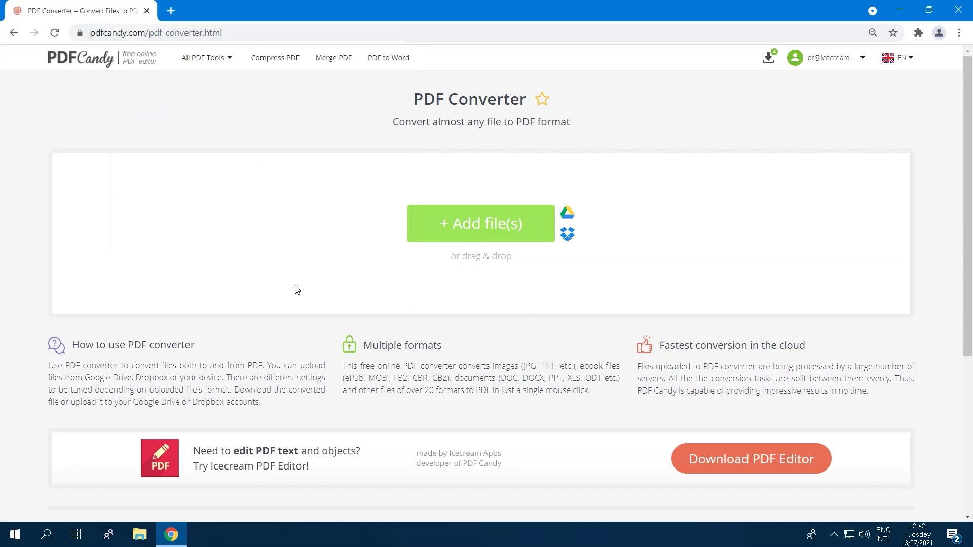
Convert the image to an A4, Portrait PDF with a small margin.
left_click(390, 309)
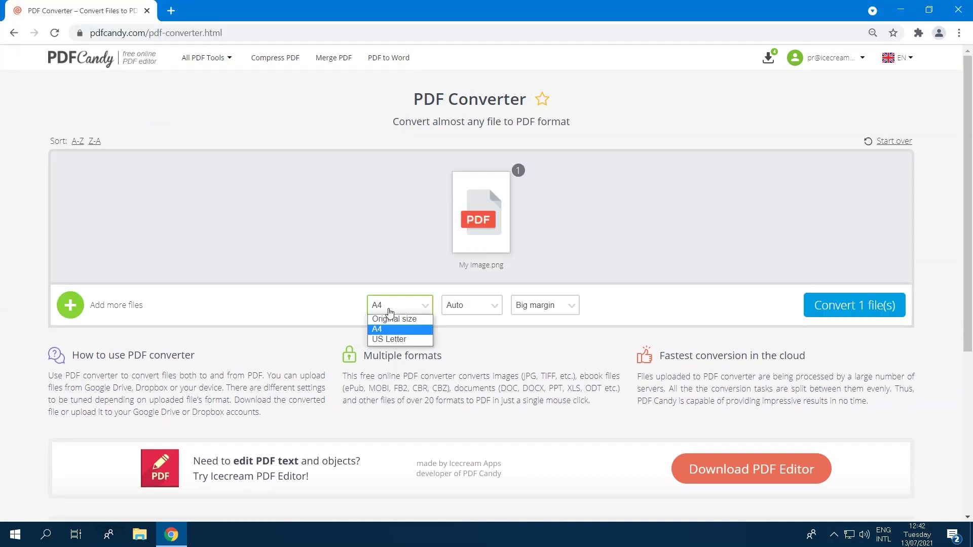
left_click(385, 329)
left_click(471, 305)
left_click(459, 329)
left_click(545, 305)
left_click(532, 329)
left_click(854, 304)
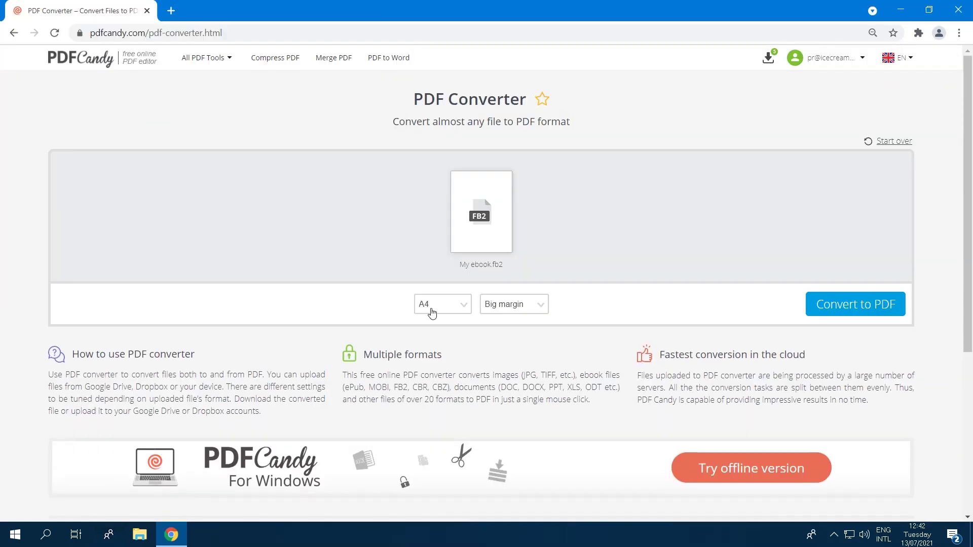
Convert the FB2 ebook, then upload My Word File and download My Word File.pdf.
left_click(828, 310)
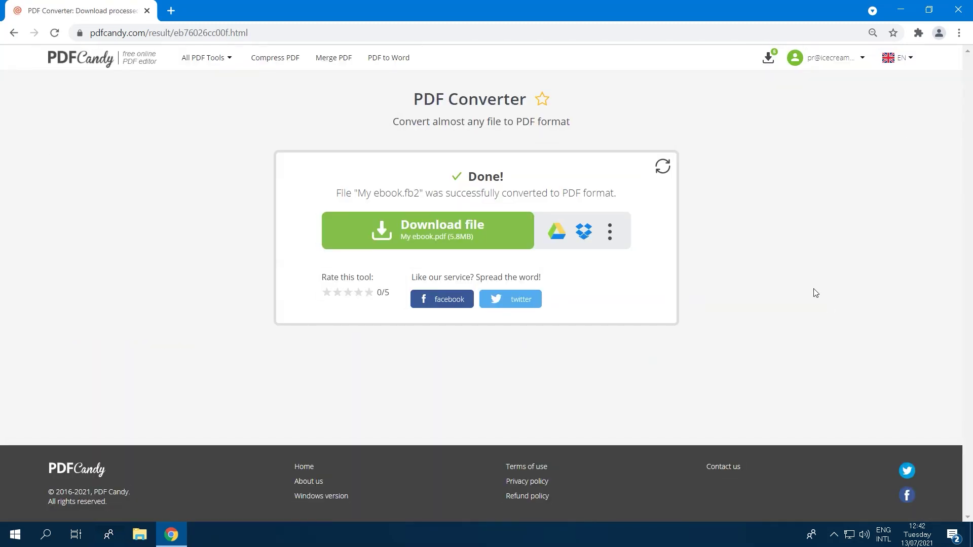
left_click(662, 166)
left_click(481, 224)
left_click(292, 127)
left_click(299, 285)
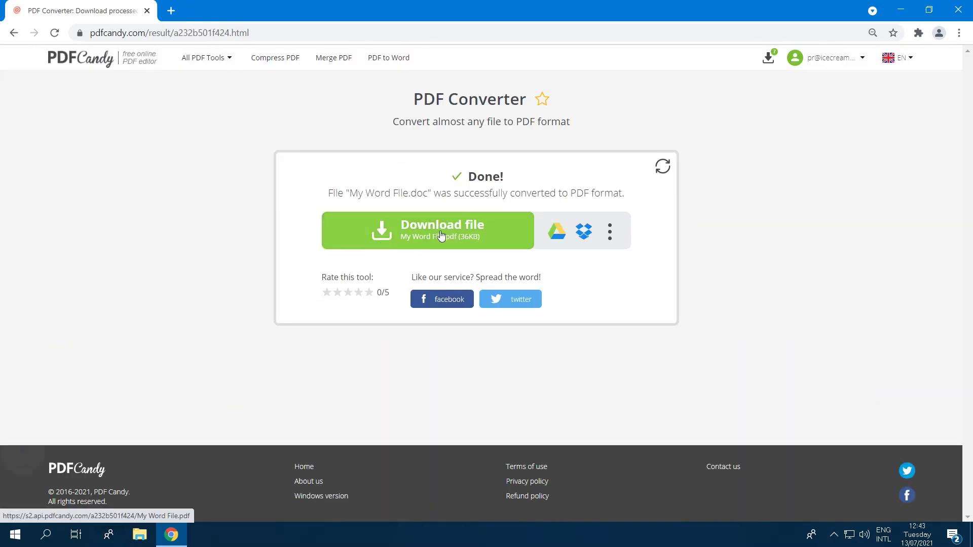
left_click(441, 234)
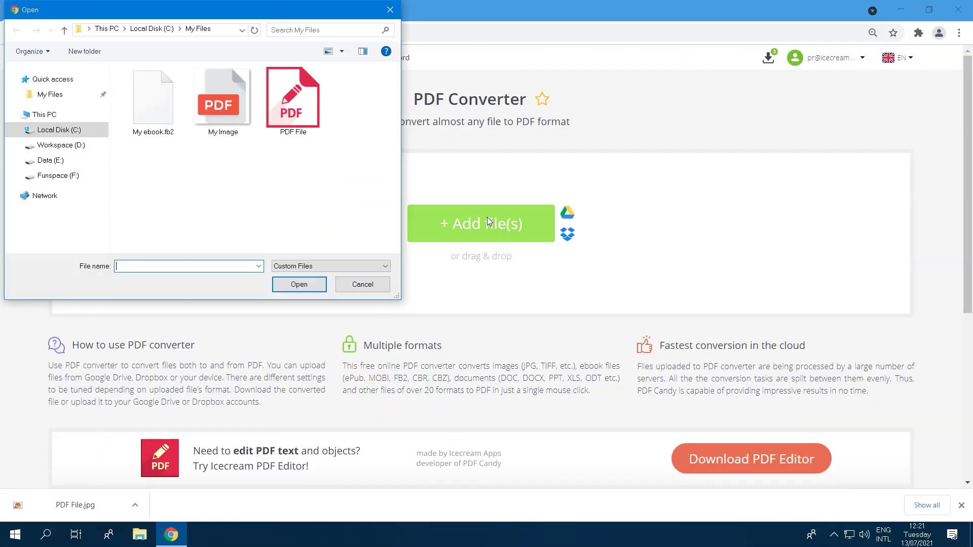
Upload PDF File from My Files and convert it to DOCX.
left_click(293, 86)
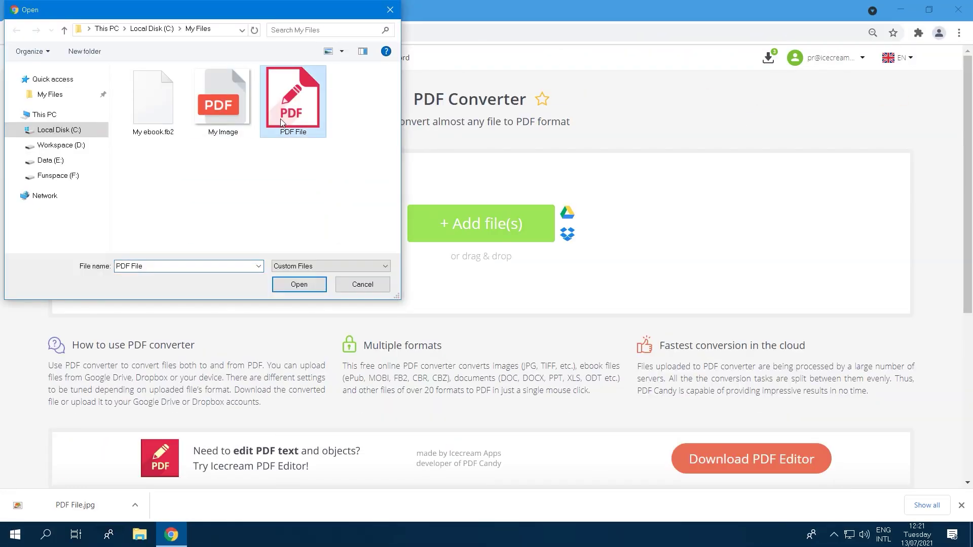
left_click(296, 282)
left_click(482, 304)
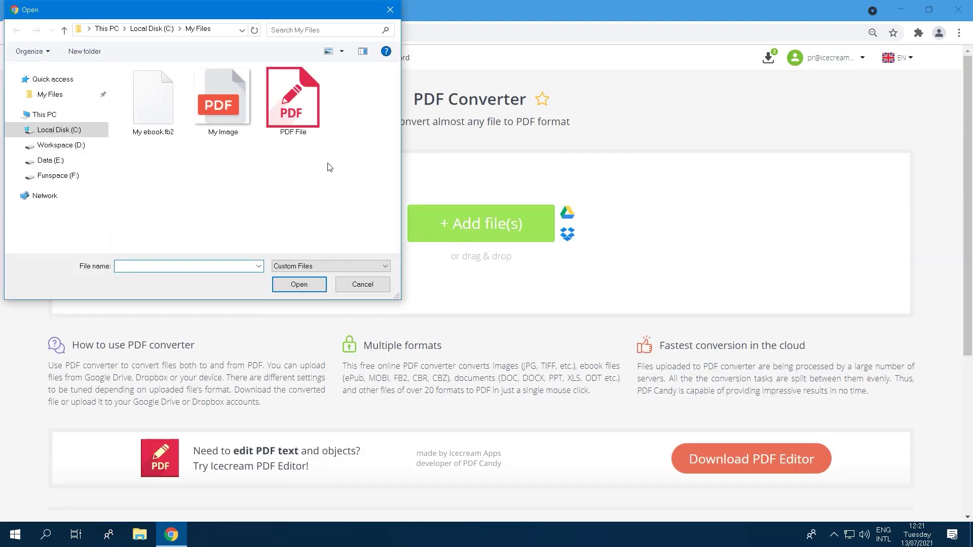
Load PDF File again for JPG conversion with High image quality.
left_click(294, 96)
left_click(299, 284)
left_click(555, 304)
left_click(507, 307)
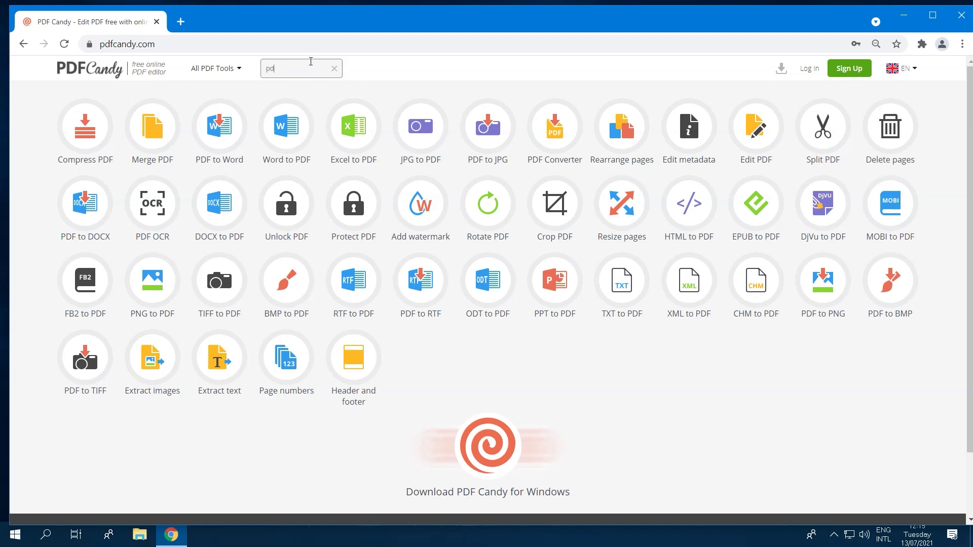
Search the tools for 'pdf converter' and open the PDF Converter.
type("f converte")
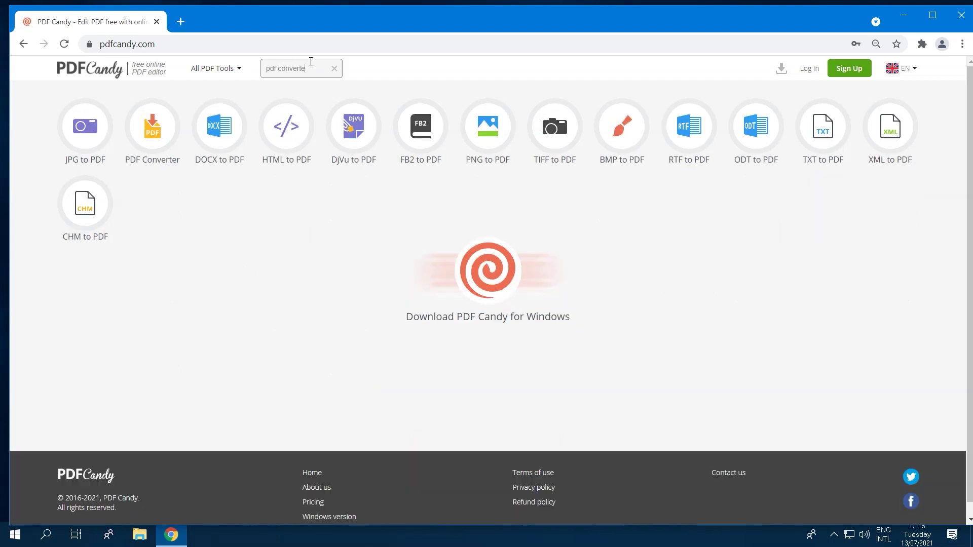
type("r")
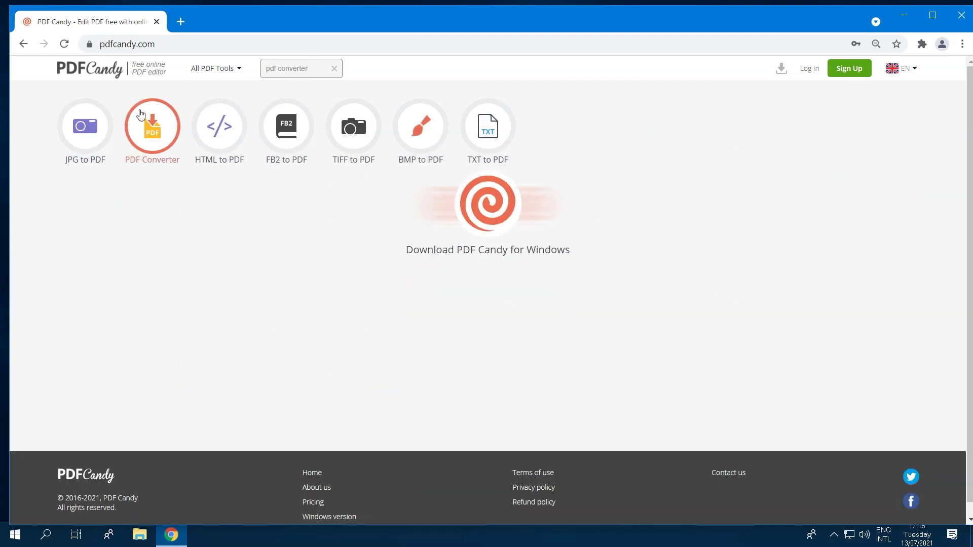
left_click(155, 130)
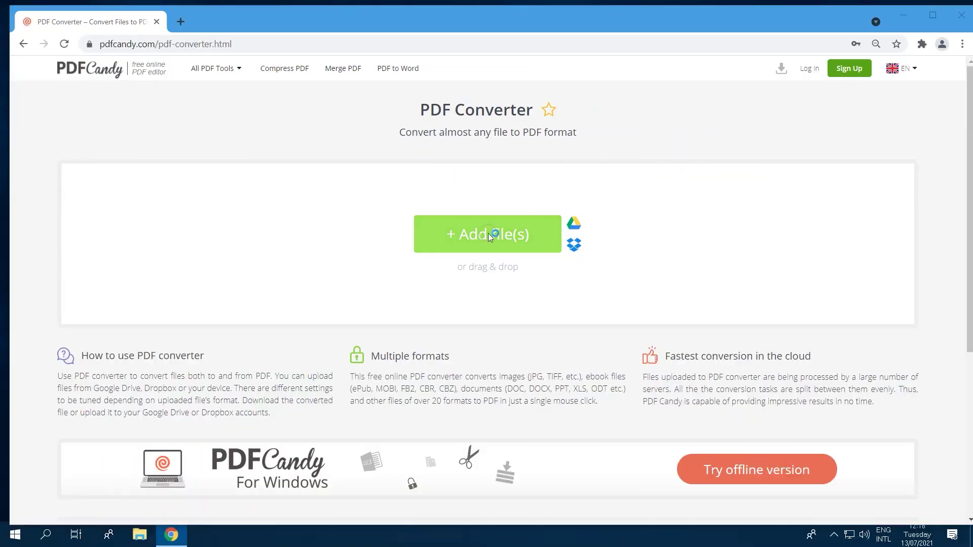
Browse to My Files and upload My Image, then My ebook.fb2.
left_click(61, 100)
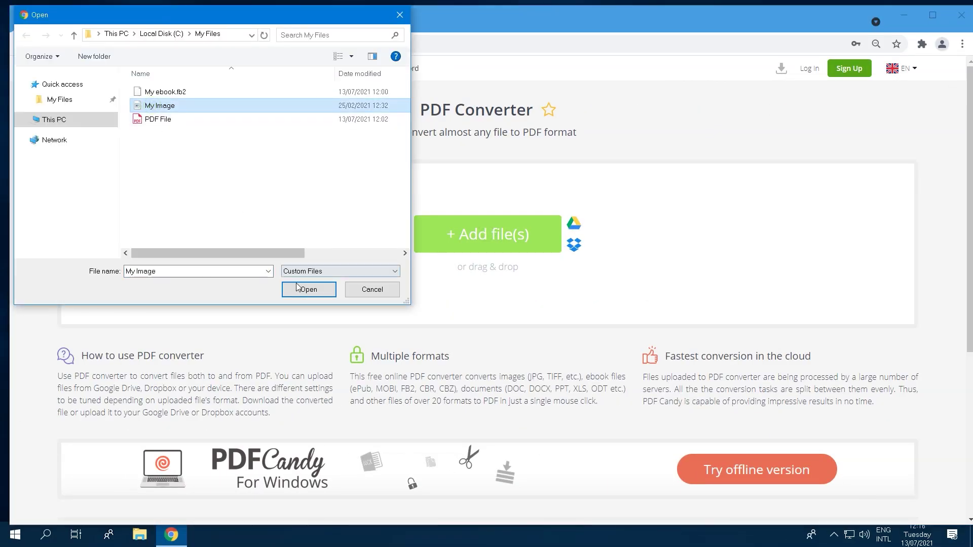
left_click(298, 288)
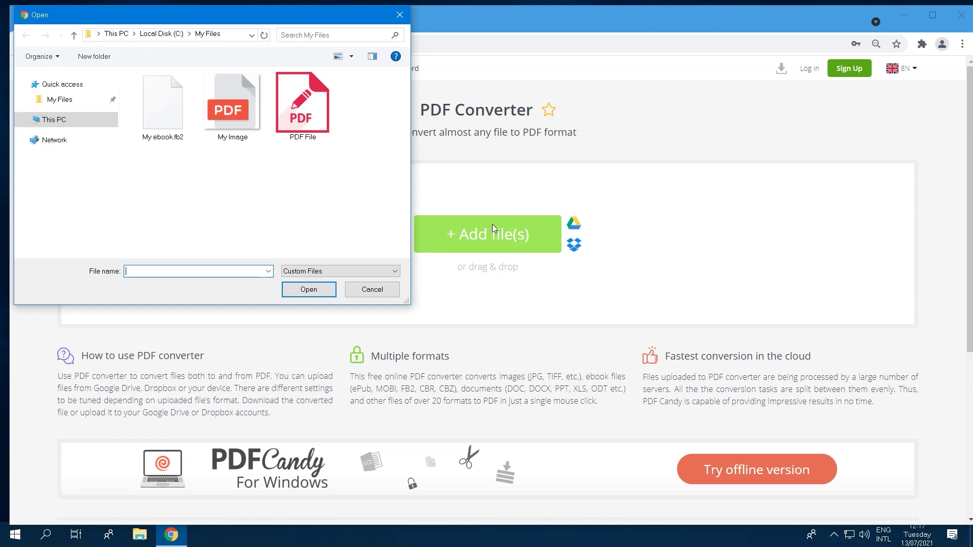
left_click(162, 106)
left_click(297, 290)
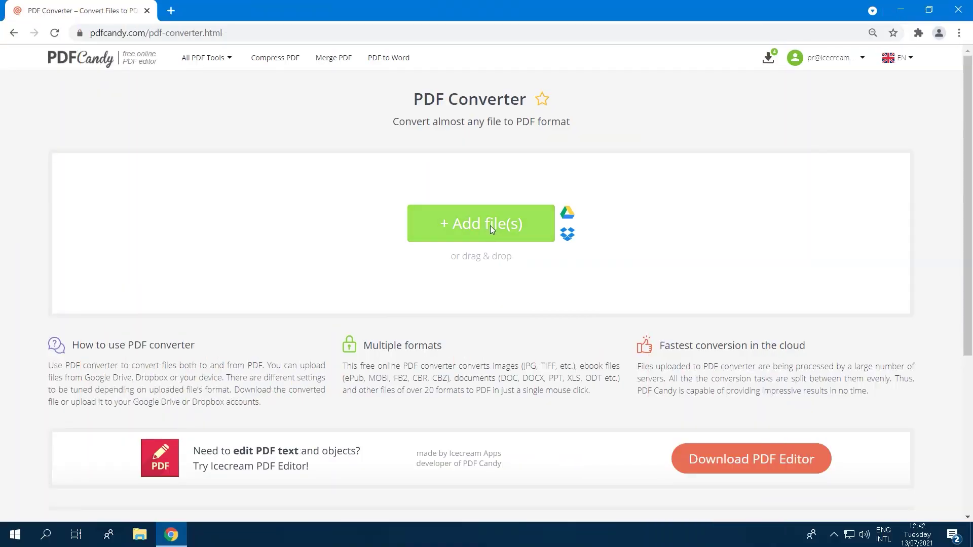
Convert My Image.png to a Portrait PDF with a small margin.
left_click(490, 226)
left_click(236, 103)
left_click(297, 290)
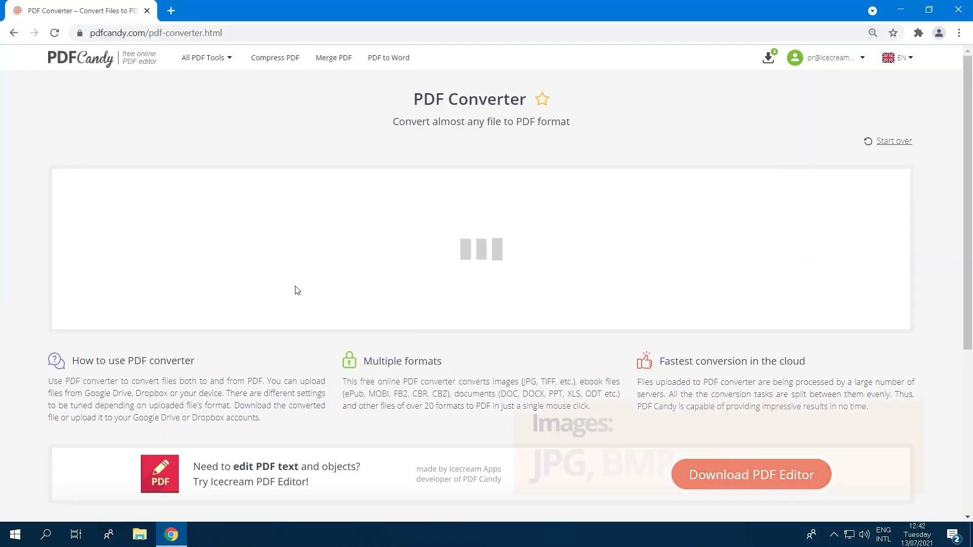
left_click(393, 305)
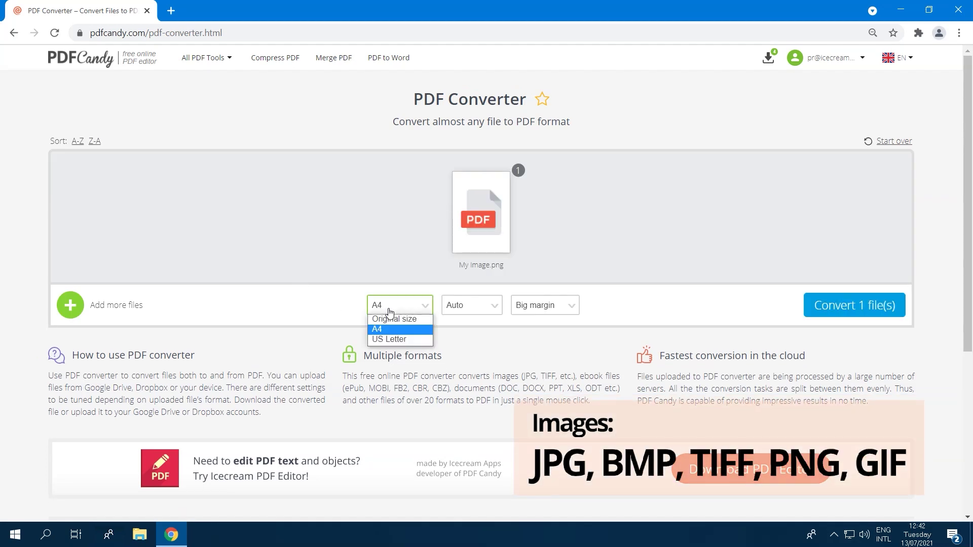
left_click(458, 306)
left_click(467, 330)
left_click(538, 306)
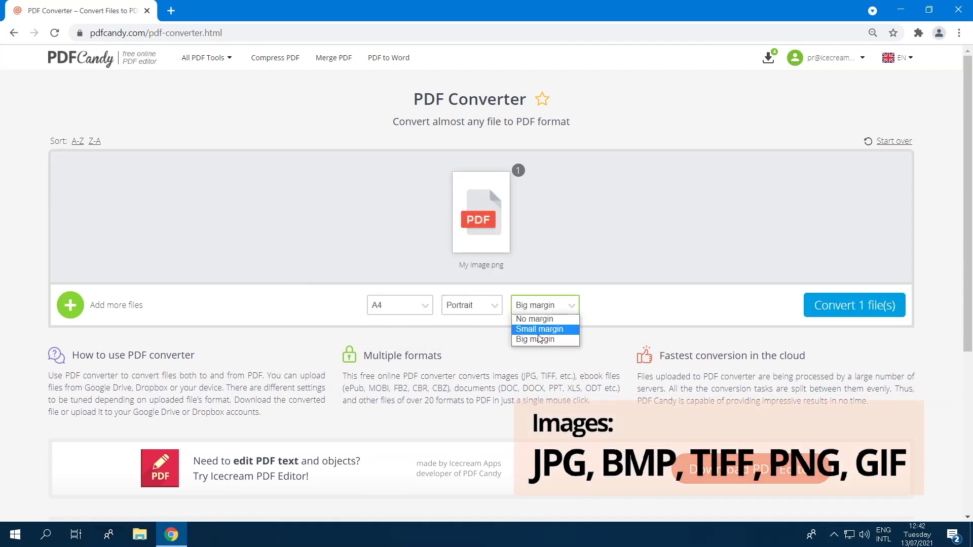
left_click(539, 339)
left_click(836, 305)
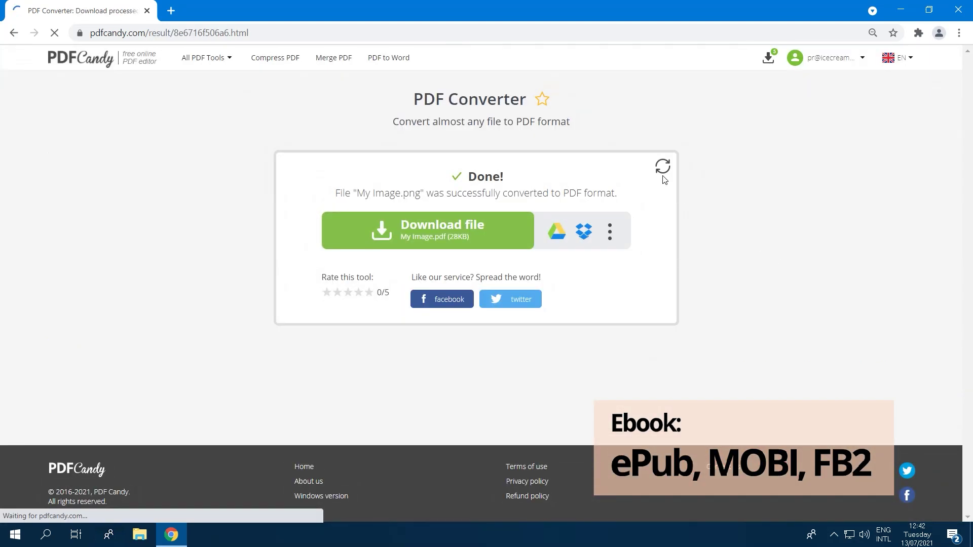
Convert My ebook.fb2 to an A4 PDF with Small margin, then clear the converter.
left_click(662, 166)
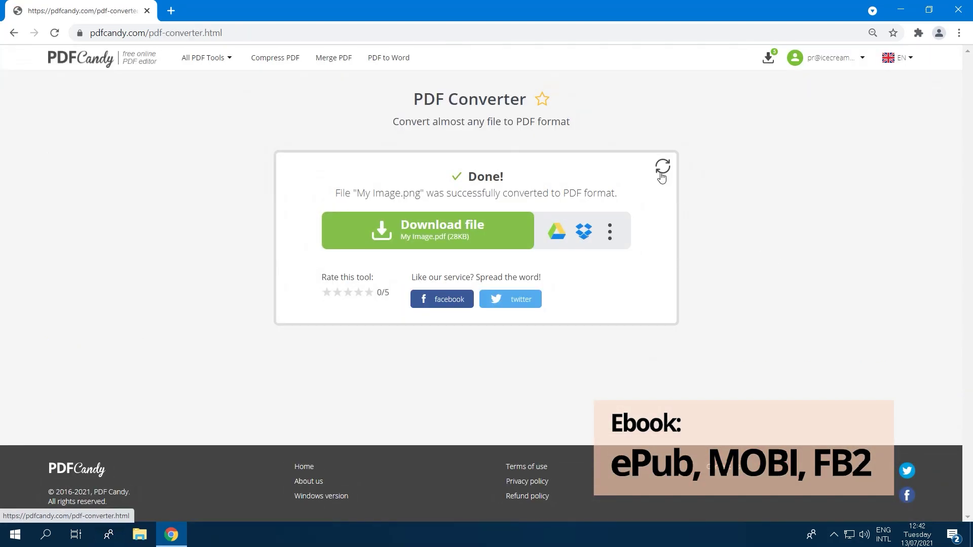
left_click(494, 226)
left_click(156, 106)
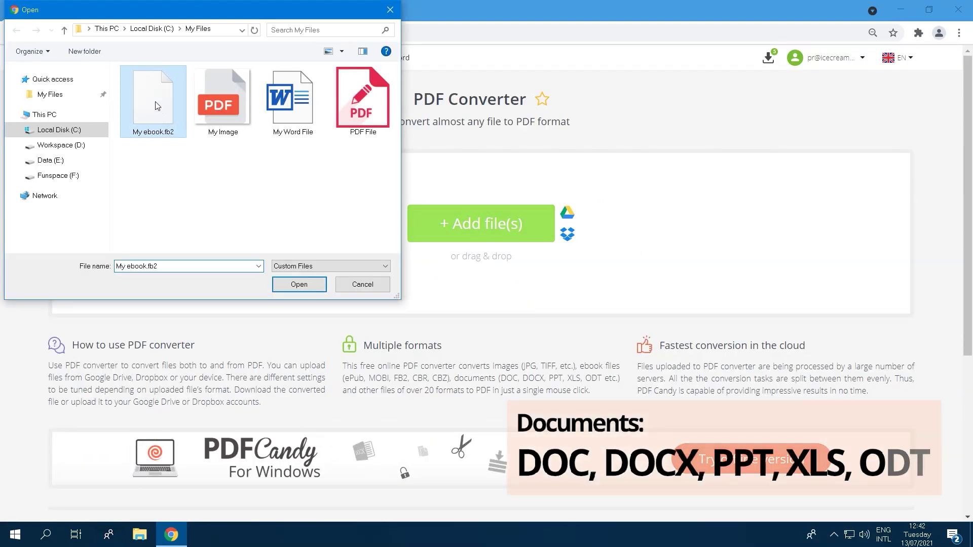
left_click(299, 285)
left_click(428, 306)
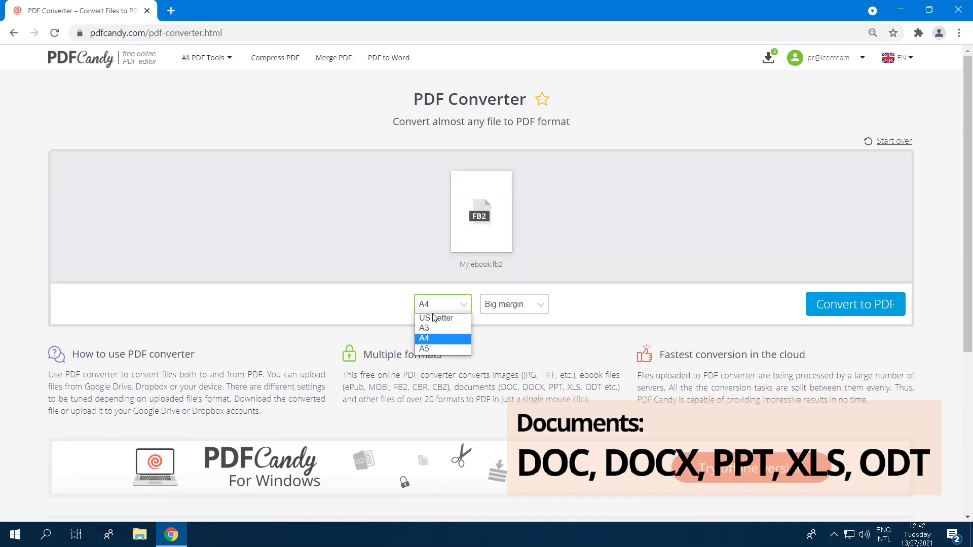
left_click(490, 311)
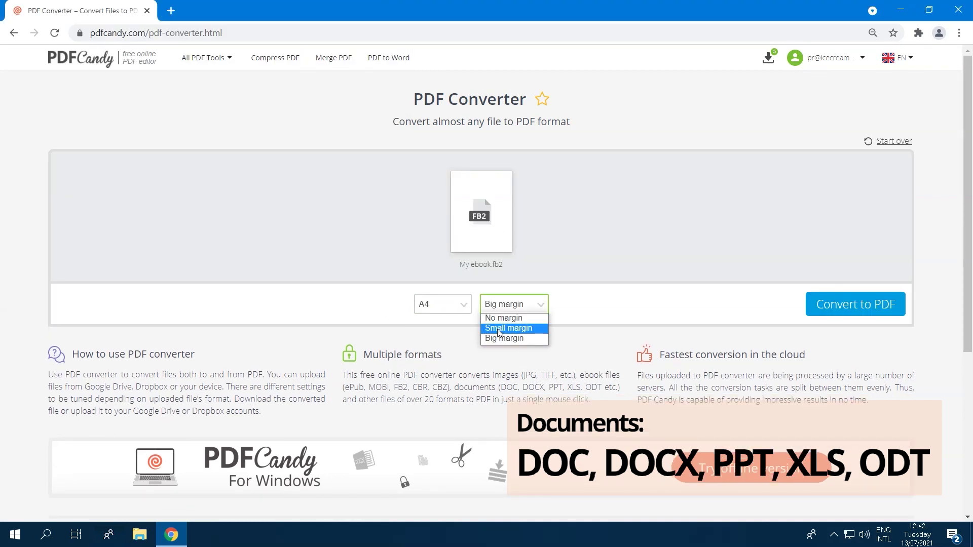
left_click(499, 329)
left_click(828, 311)
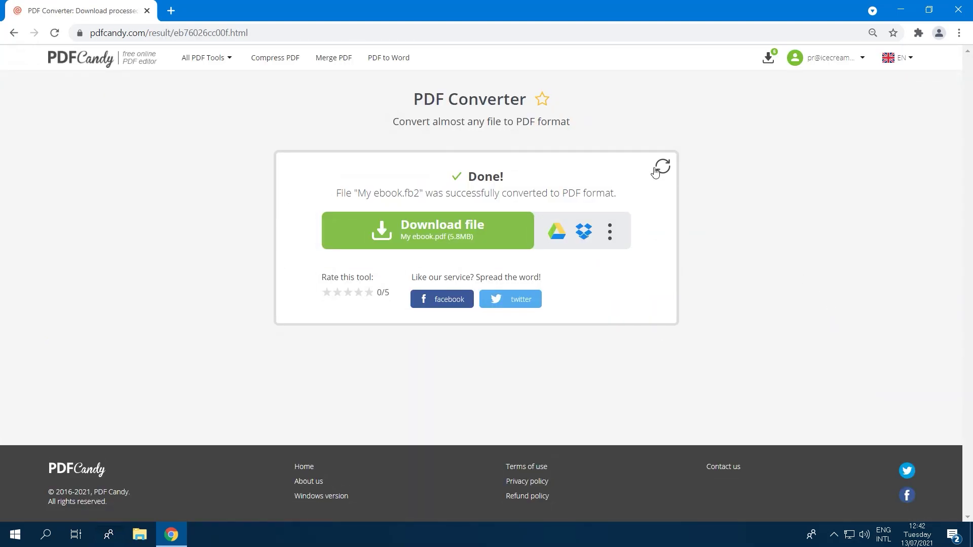
left_click(656, 171)
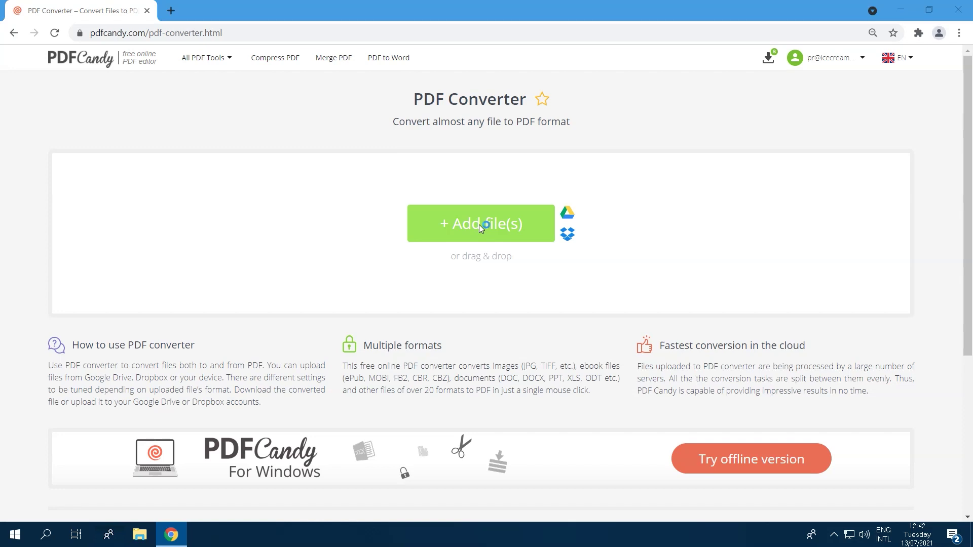
Upload My Word File and convert it to PDF.
left_click(478, 224)
left_click(291, 108)
left_click(298, 285)
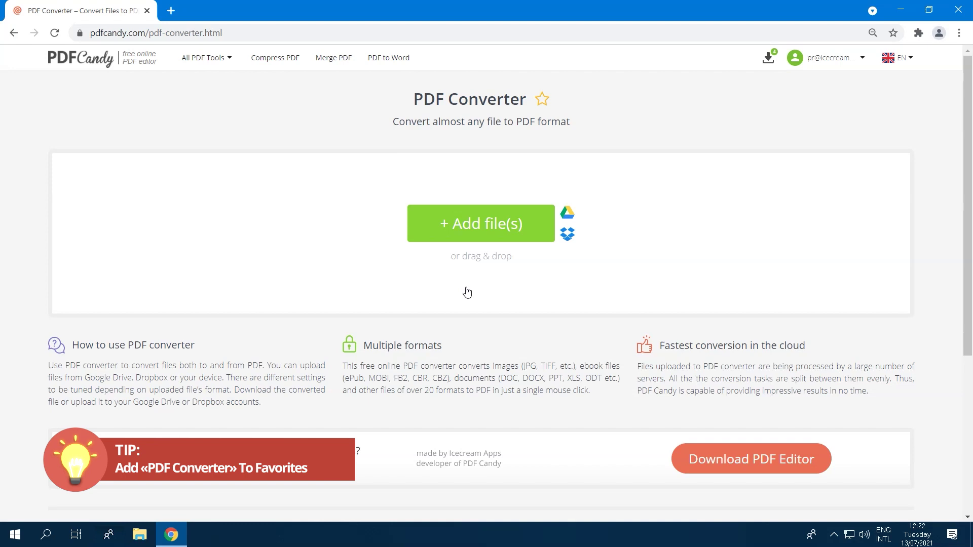
Star PDF Converter as a favourite, then open Compress PDF from the home page.
left_click(543, 103)
left_click(105, 61)
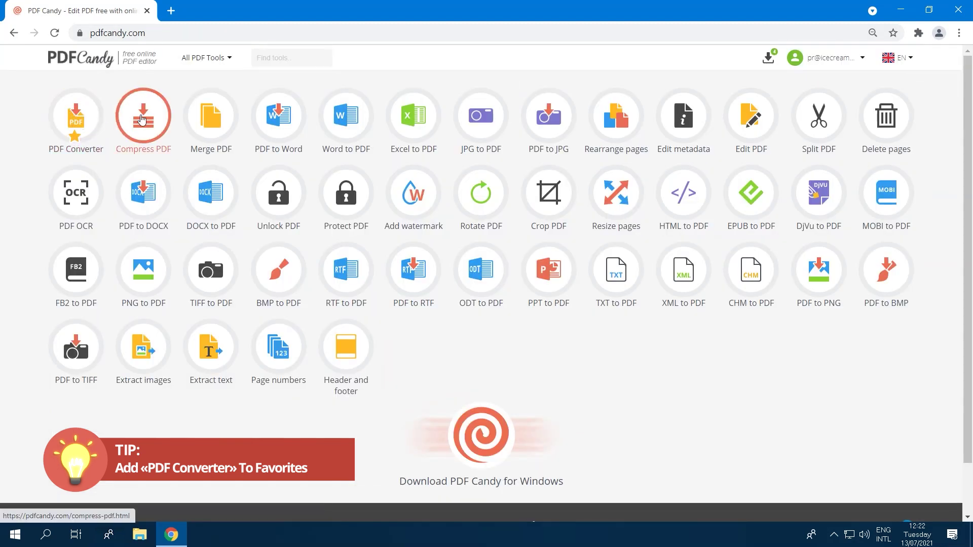
left_click(142, 117)
scroll(271, 298, "down", 5)
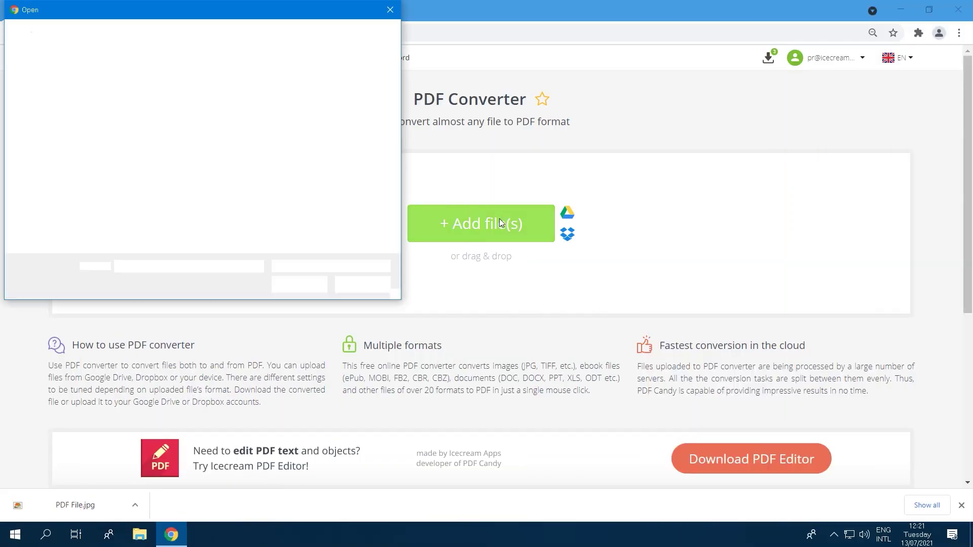
Upload PDF File.pdf and convert it to DOCX.
left_click(282, 123)
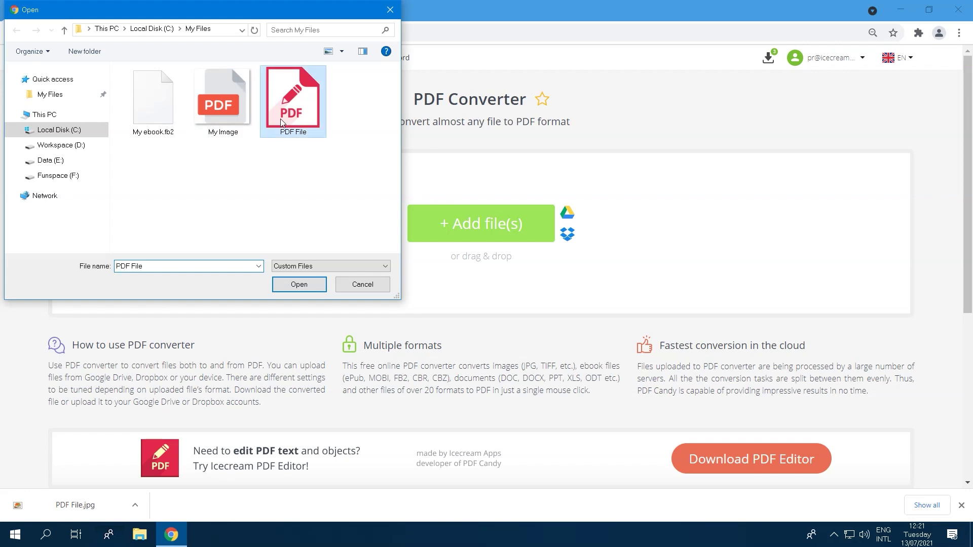
left_click(308, 287)
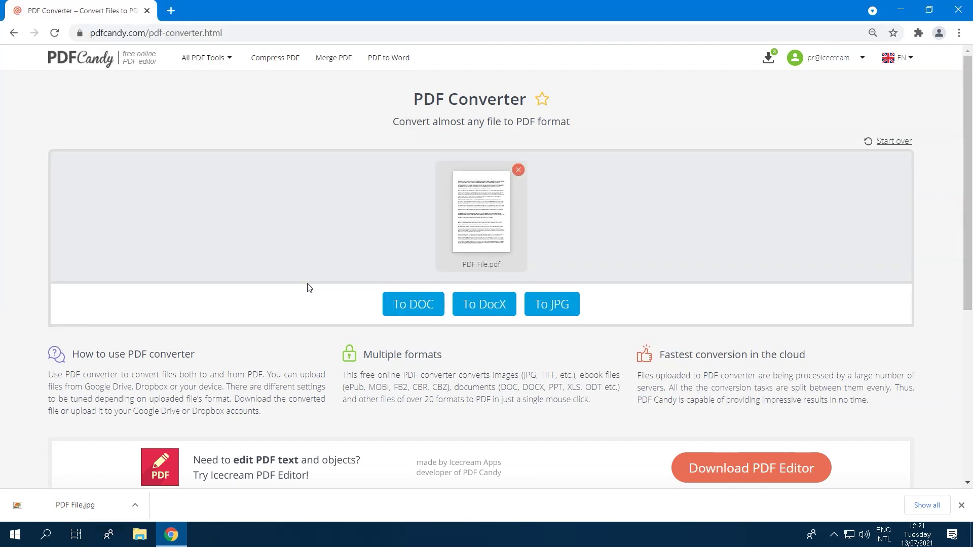
left_click(479, 311)
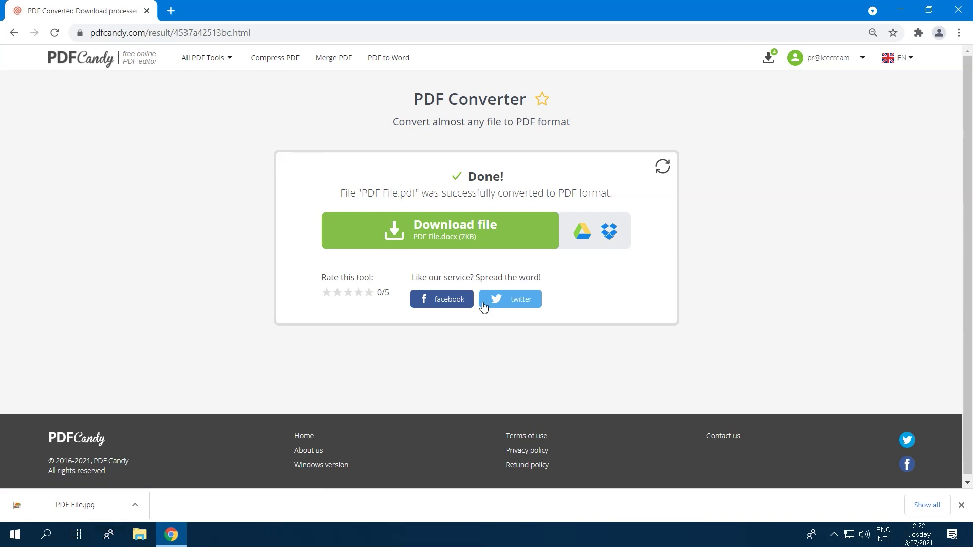
Start over and convert PDF File.pdf to JPG images at High quality.
left_click(662, 167)
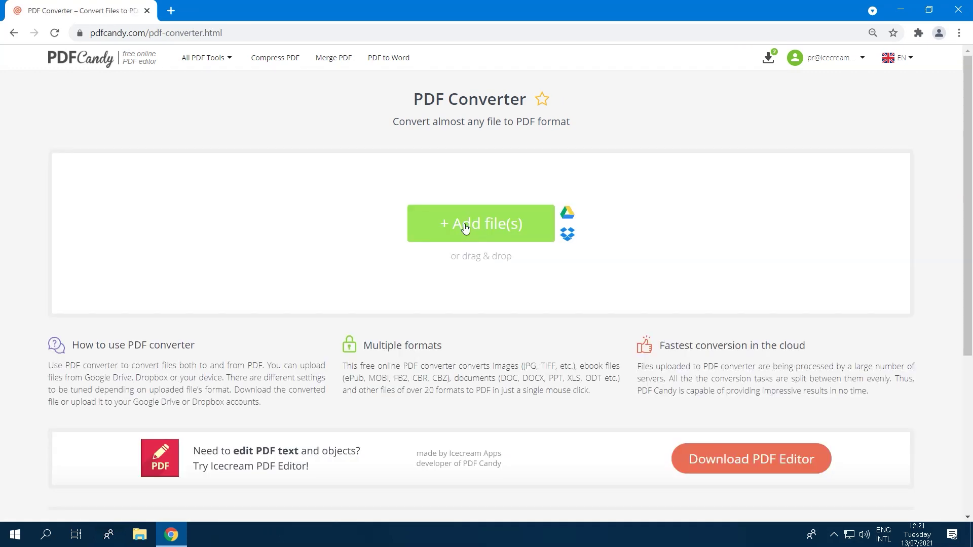
left_click(466, 226)
left_click(286, 113)
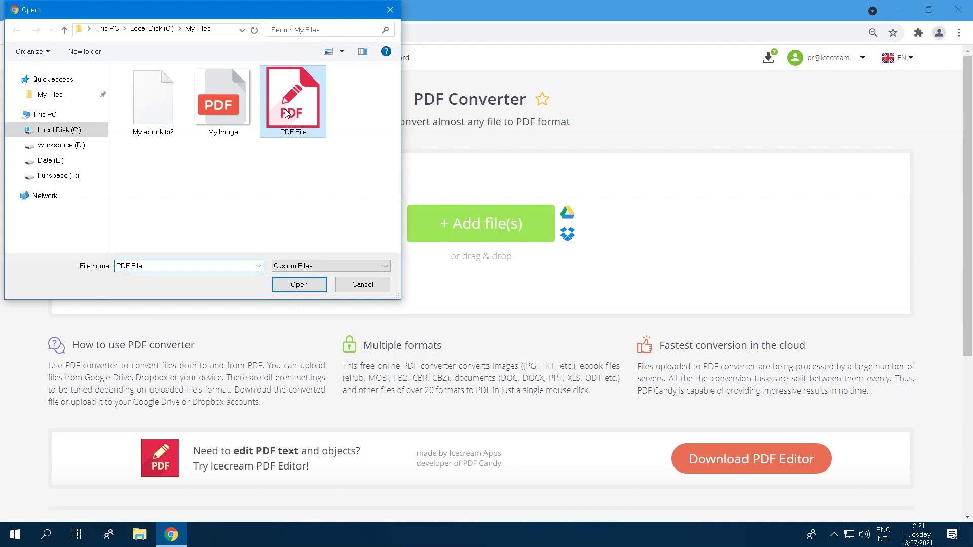
left_click(298, 284)
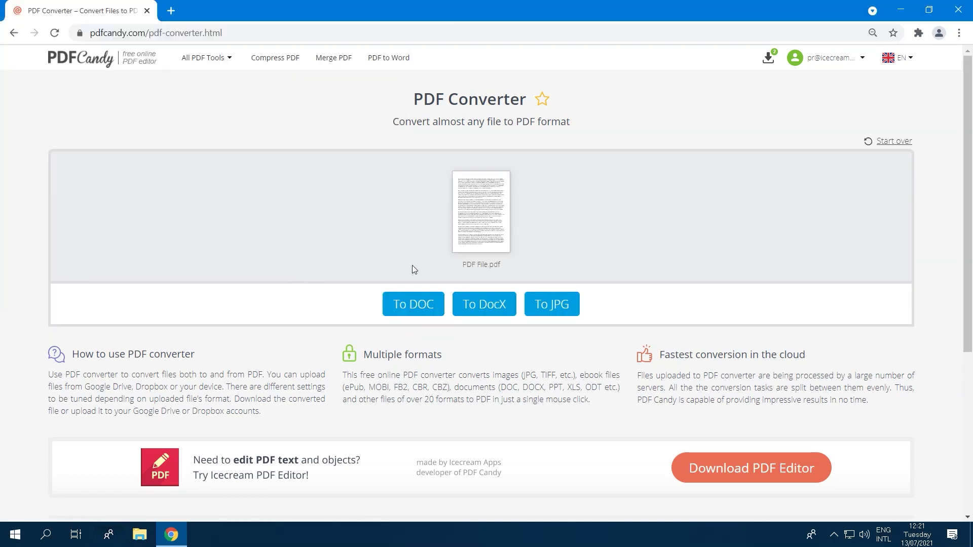
left_click(558, 307)
left_click(508, 307)
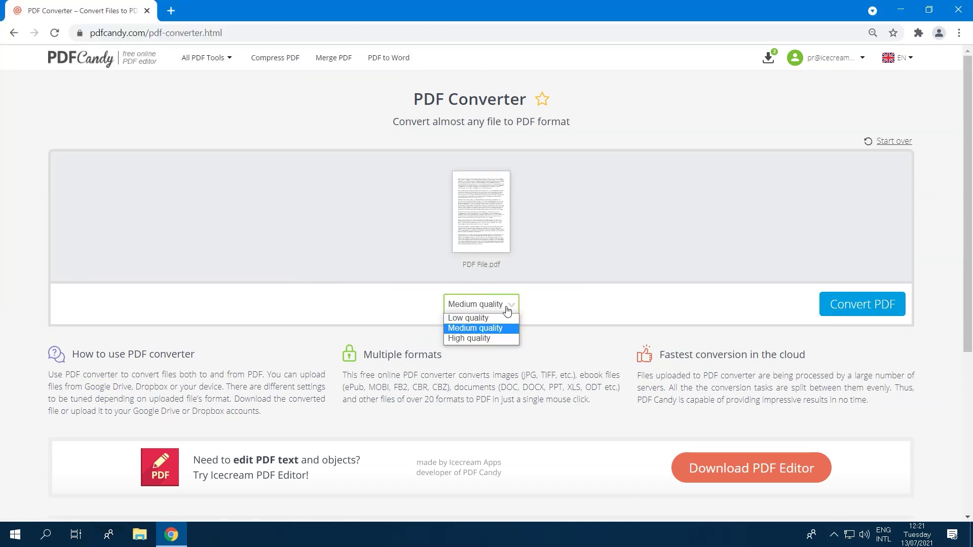
left_click(482, 337)
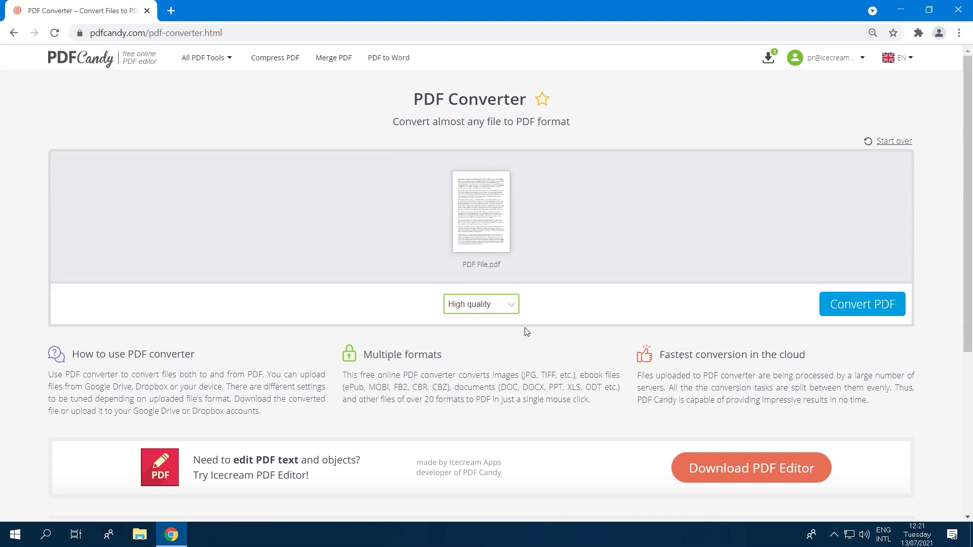
left_click(856, 305)
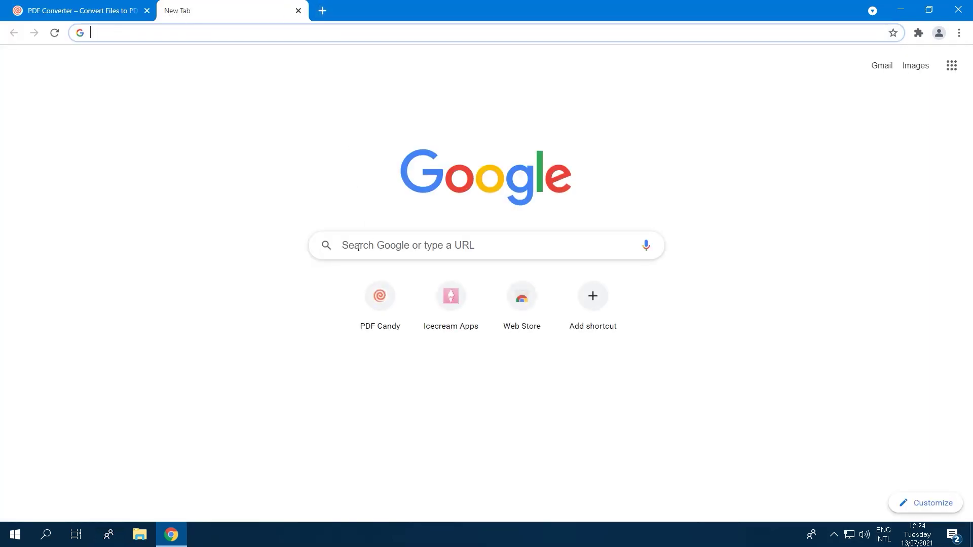
Search Google for 'Candy PDF extension' and open the PDFCandy Web Store page.
left_click(358, 245)
type("Candy PDF extension")
key("Return")
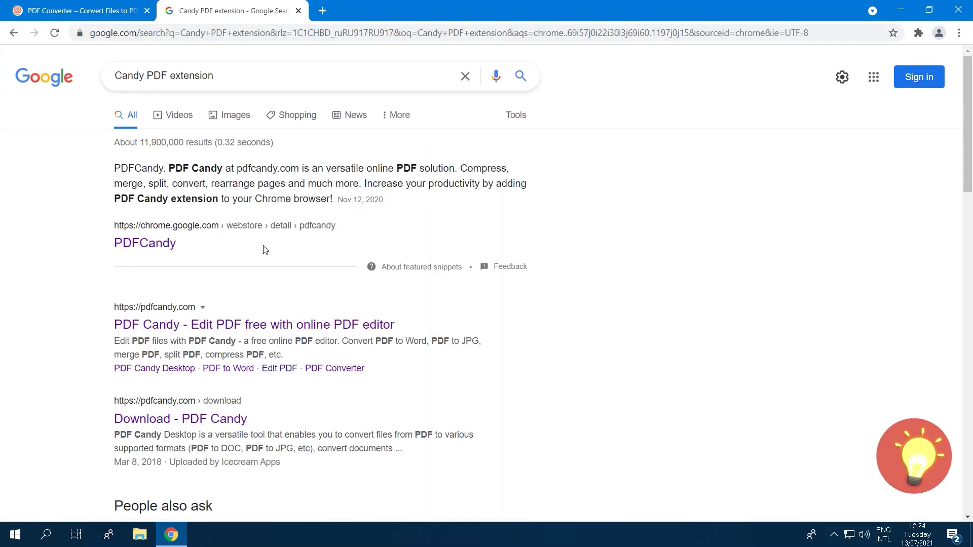
left_click(148, 245)
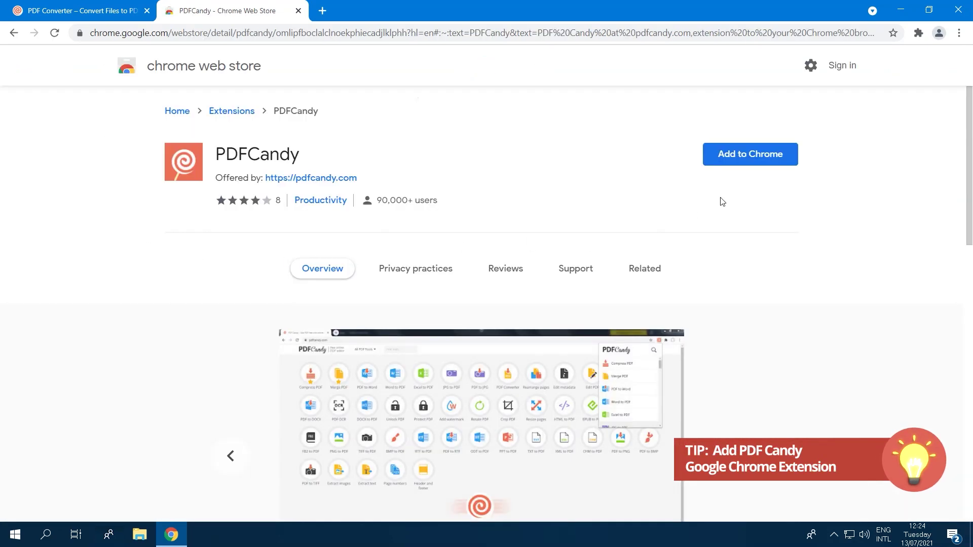
Add the PDFCandy extension to Chrome and show the installed extensions list.
left_click(738, 158)
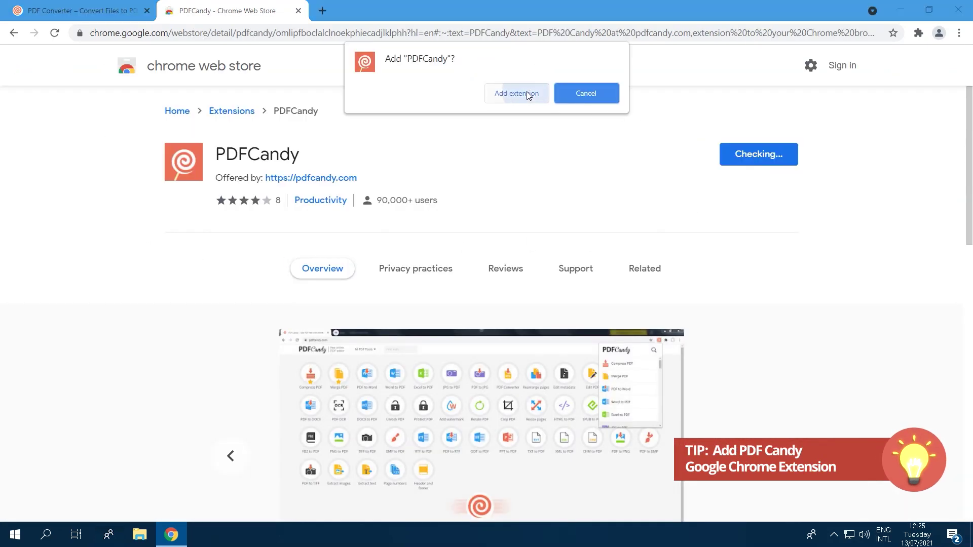
left_click(526, 93)
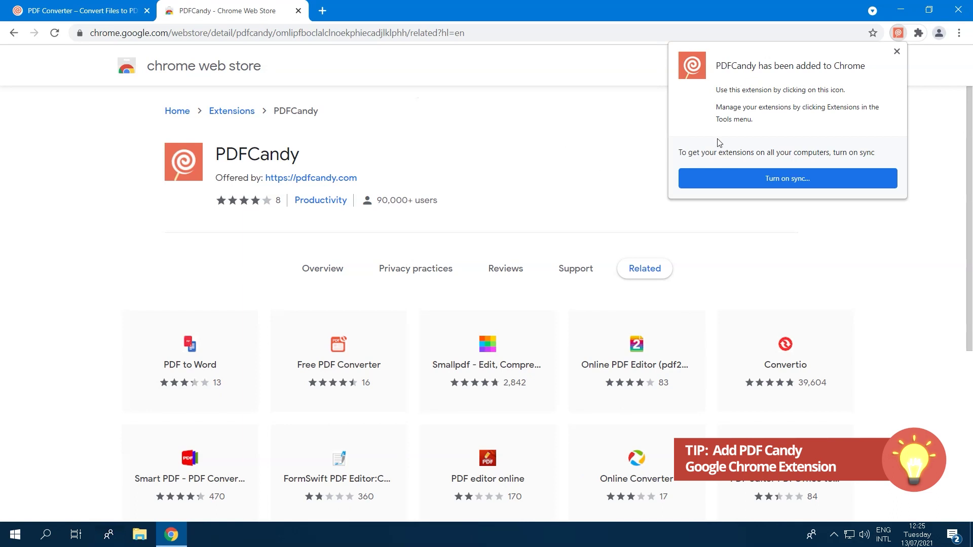
left_click(897, 52)
left_click(918, 32)
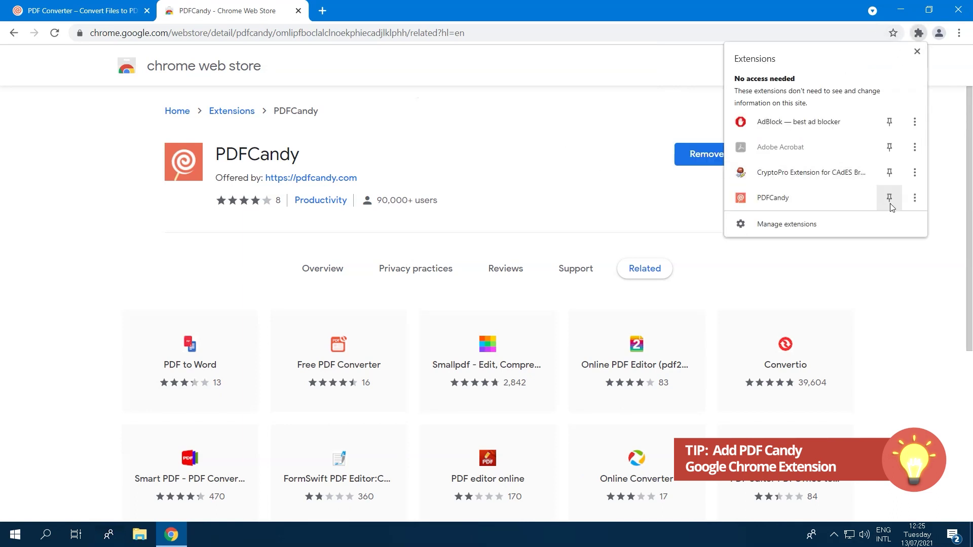